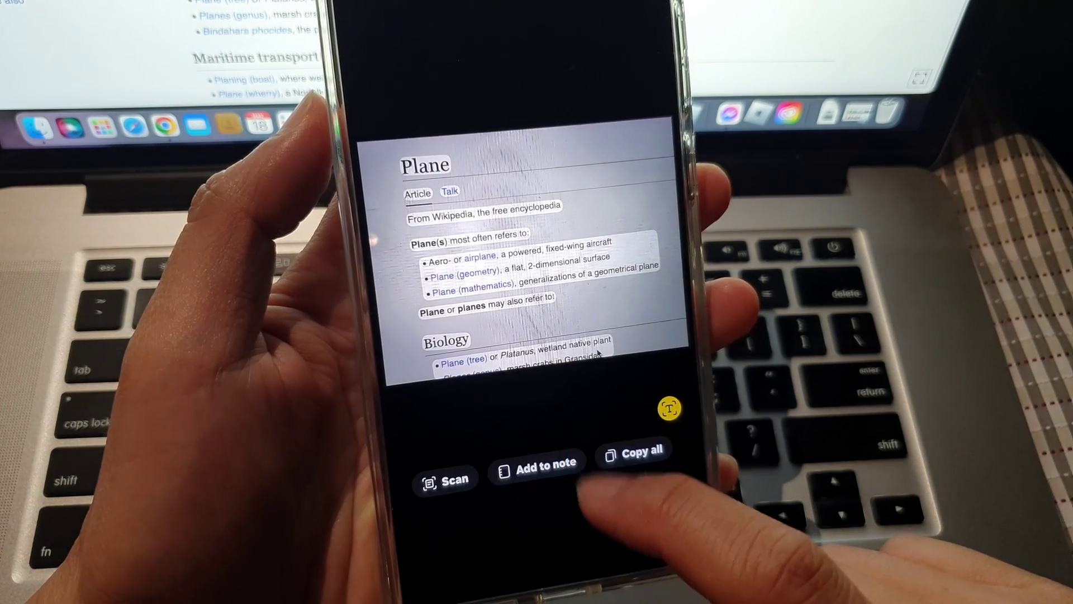
Add the scanned Wikipedia text to a new note, title it 'Plane', and save it.
left_click(527, 472)
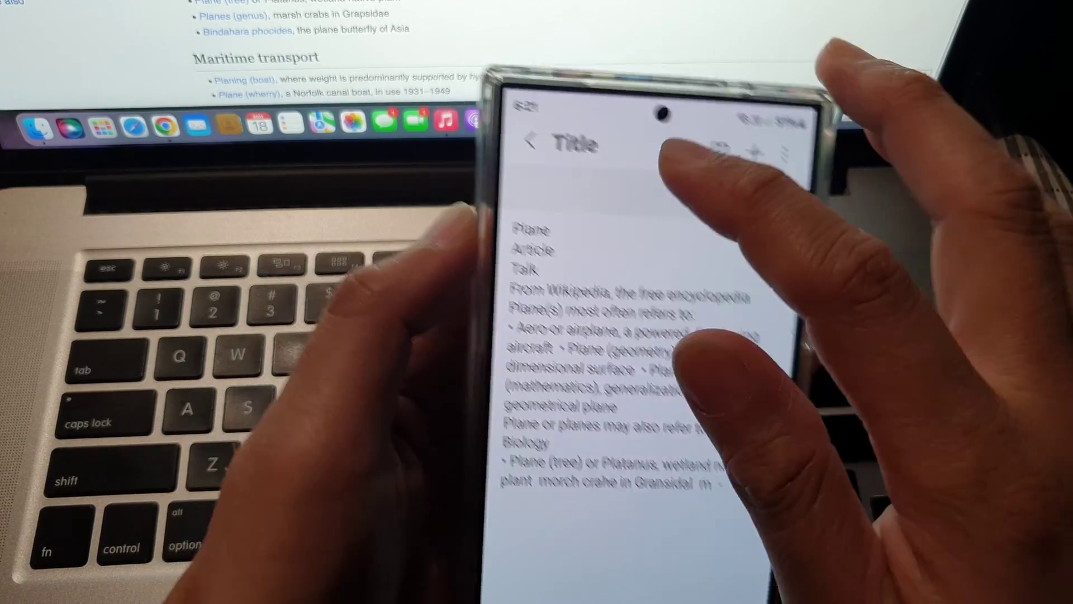
left_click(713, 138)
type("Pls")
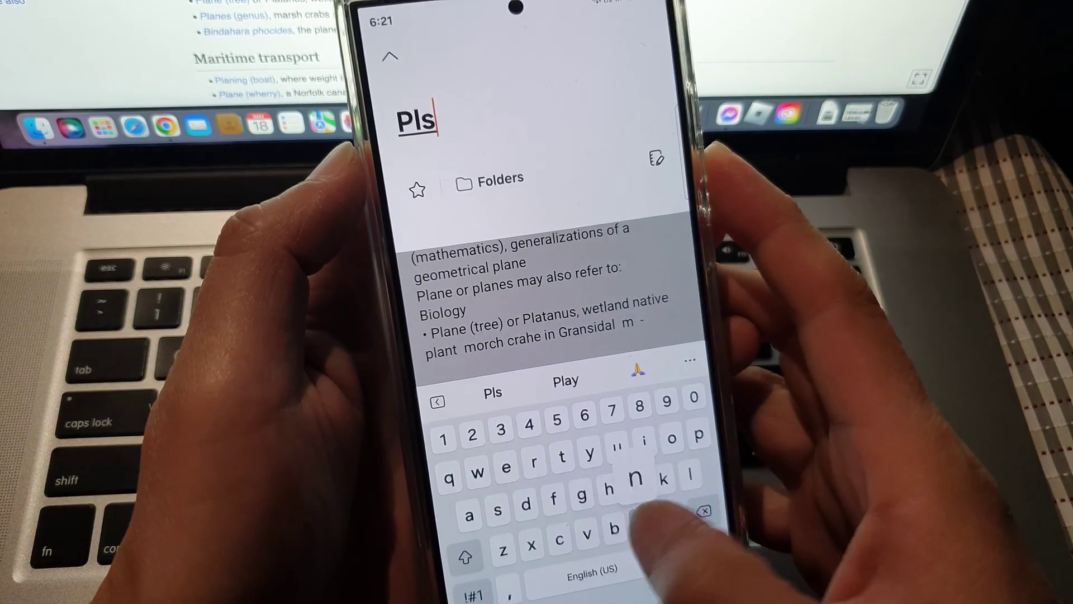
type("nr")
key("BackSpace")
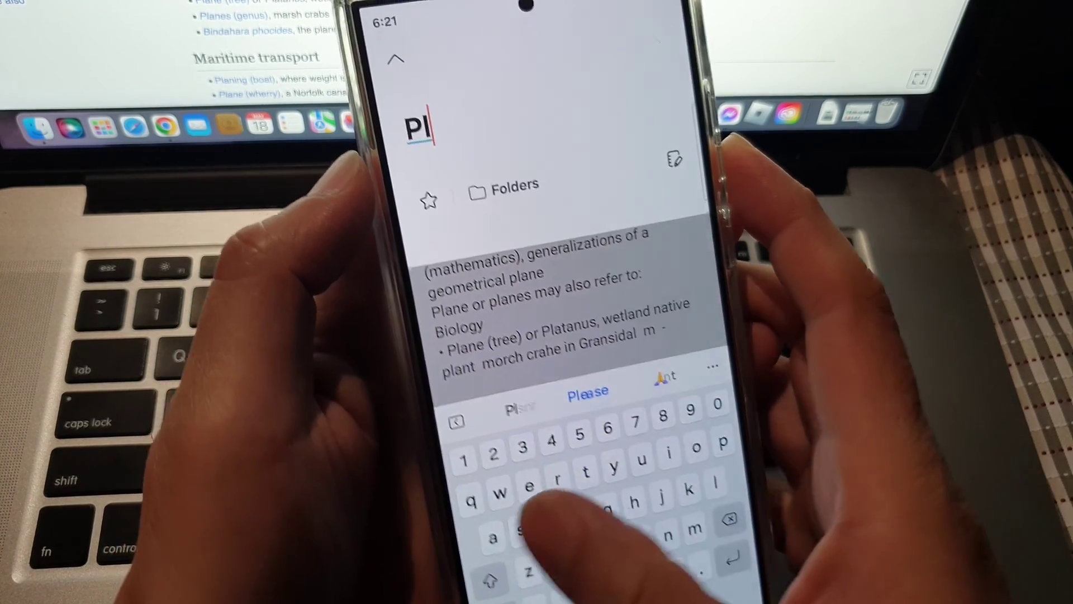
type("e")
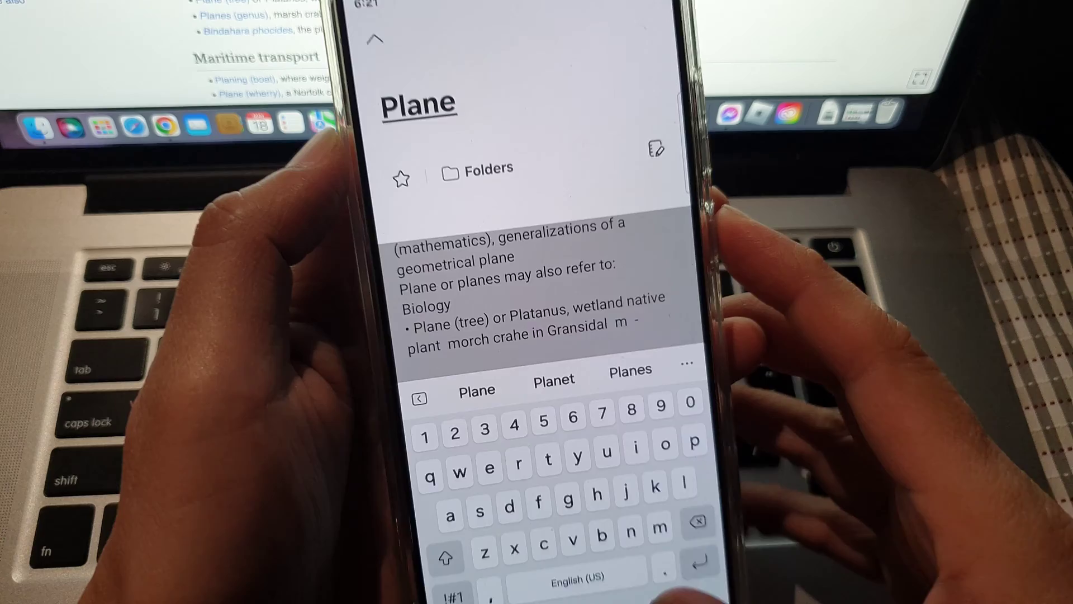
left_click(392, 48)
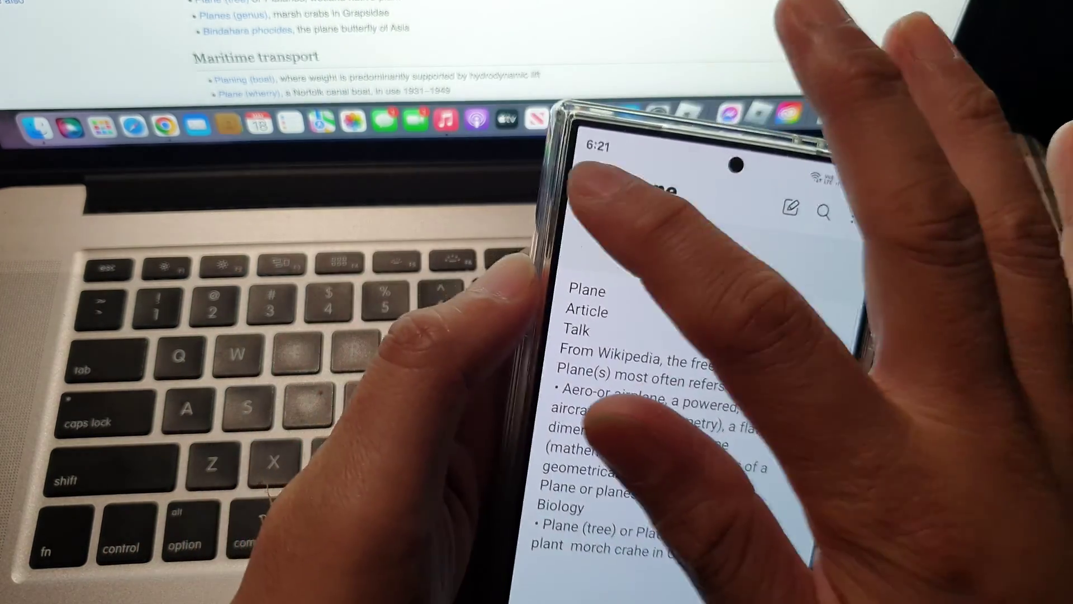
left_click(591, 186)
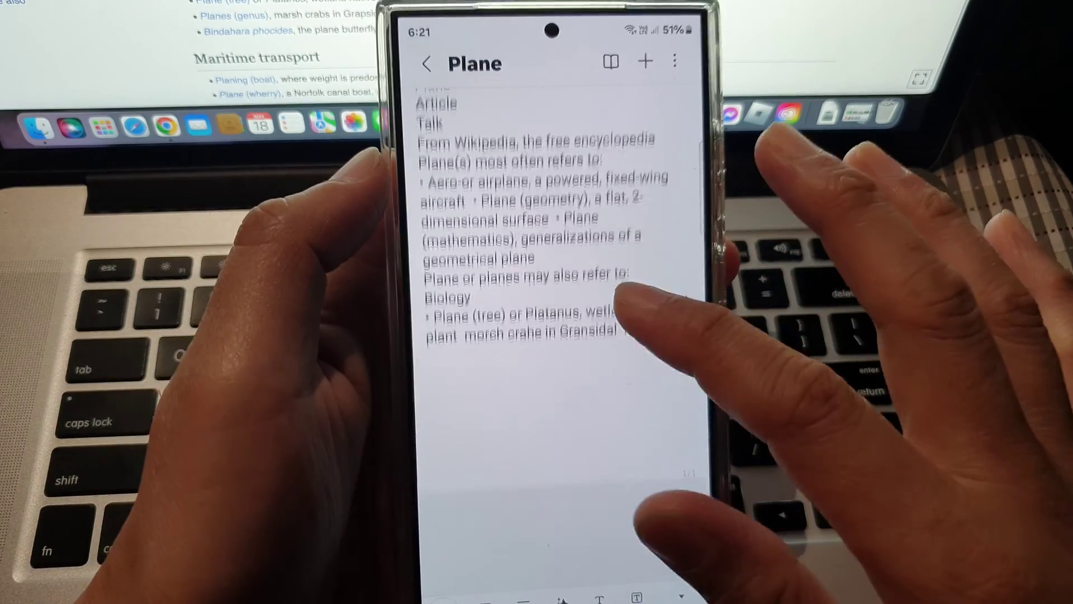
scroll(604, 344, "down", 1)
Reopen the Wikipedia photo's text scan and copy the airplane, geometry and mathematics bullet lines.
left_click_drag(529, 595, 529, 378)
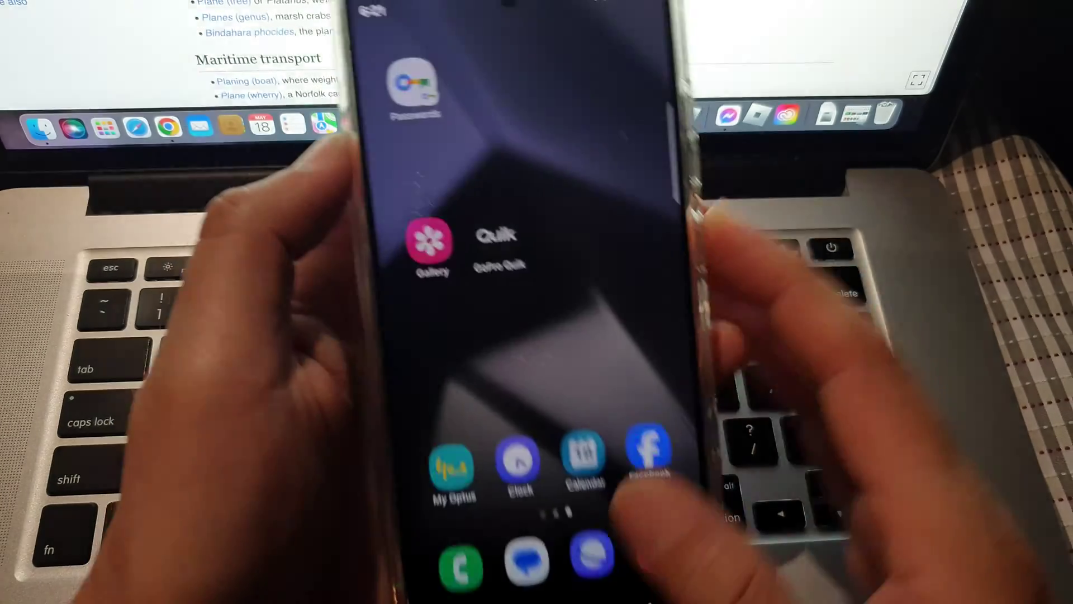
left_click(479, 280)
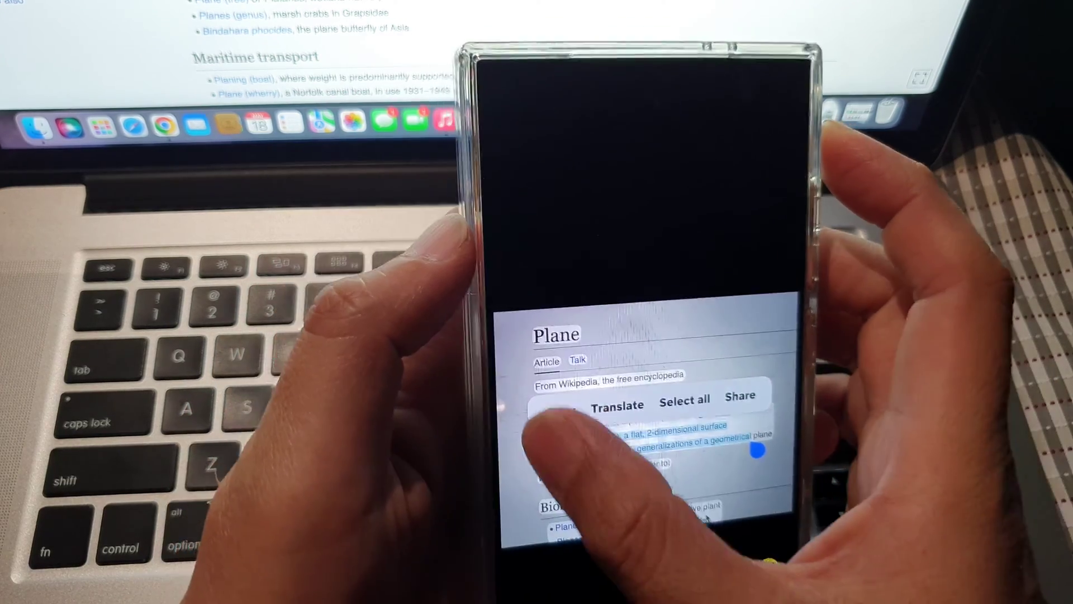
left_click_drag(495, 437, 449, 343)
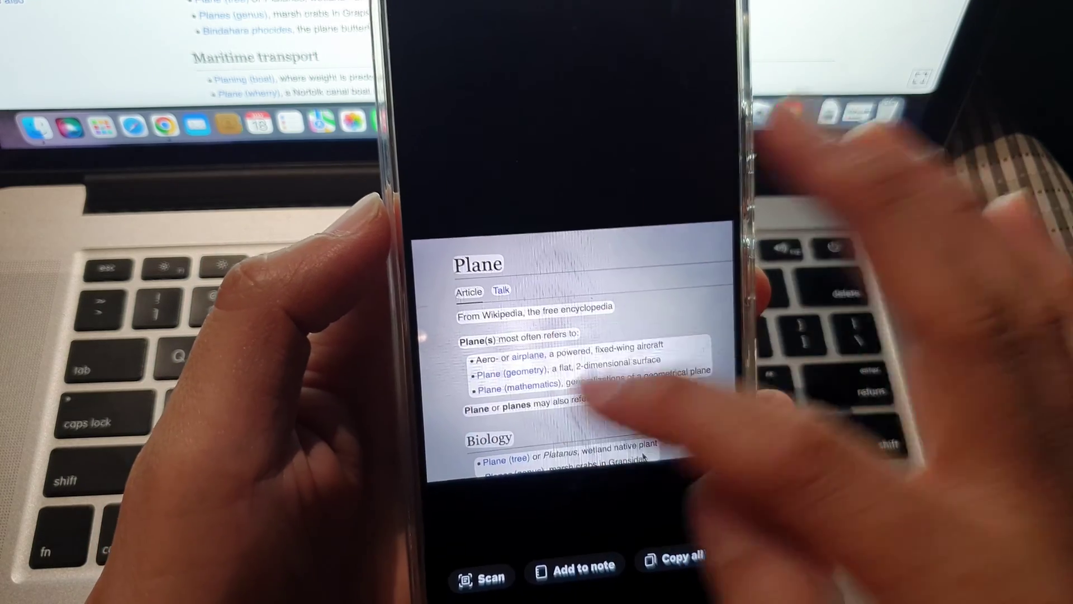
left_click(596, 402)
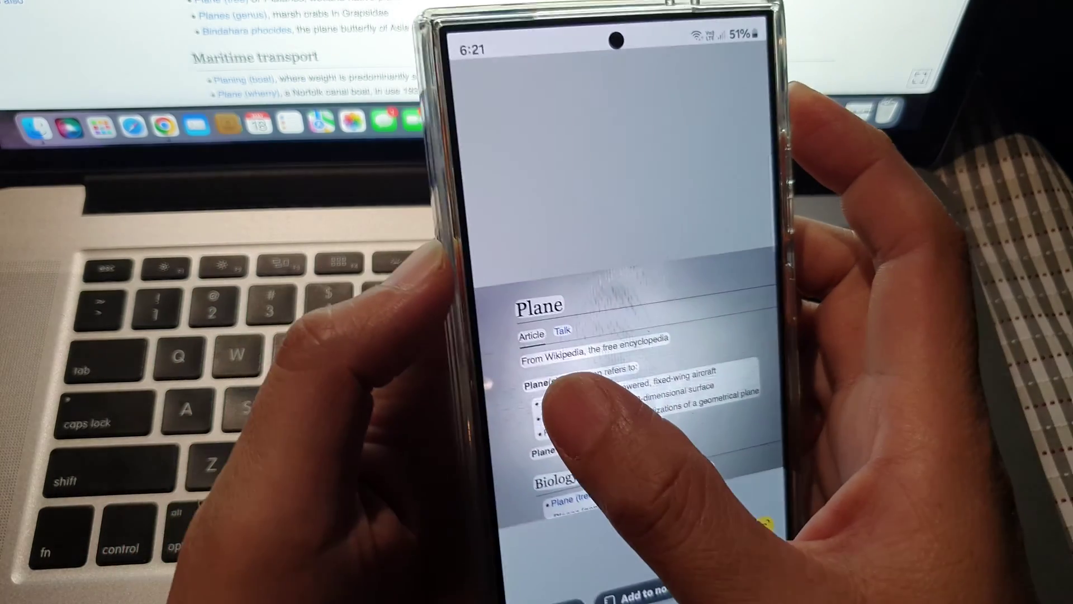
mouse_move(570, 382)
left_mouse_down()
mouse_move(696, 387)
mouse_move(732, 413)
left_mouse_up()
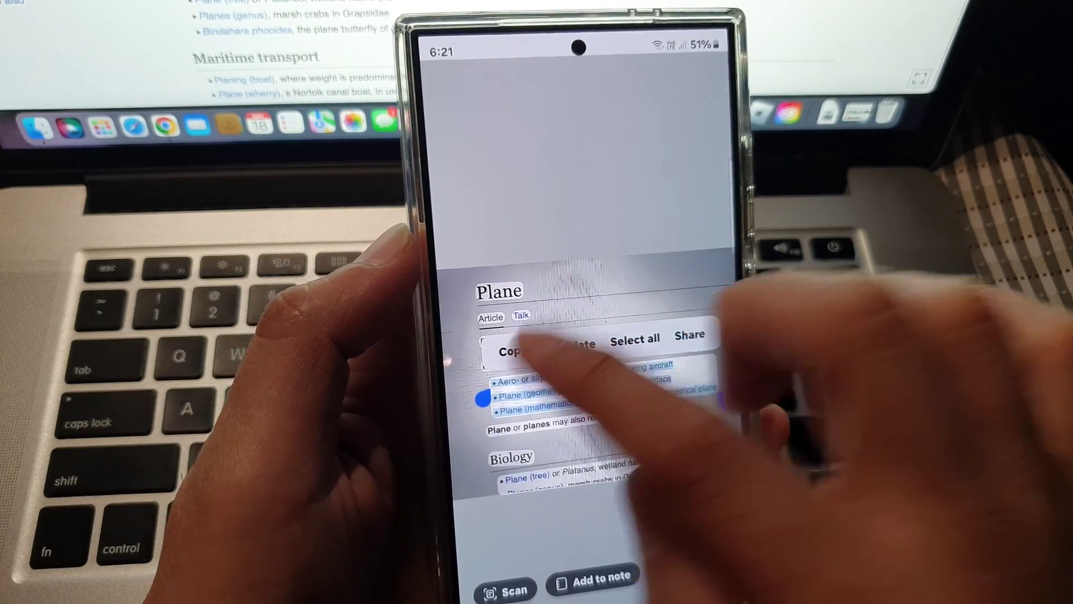
left_click(516, 351)
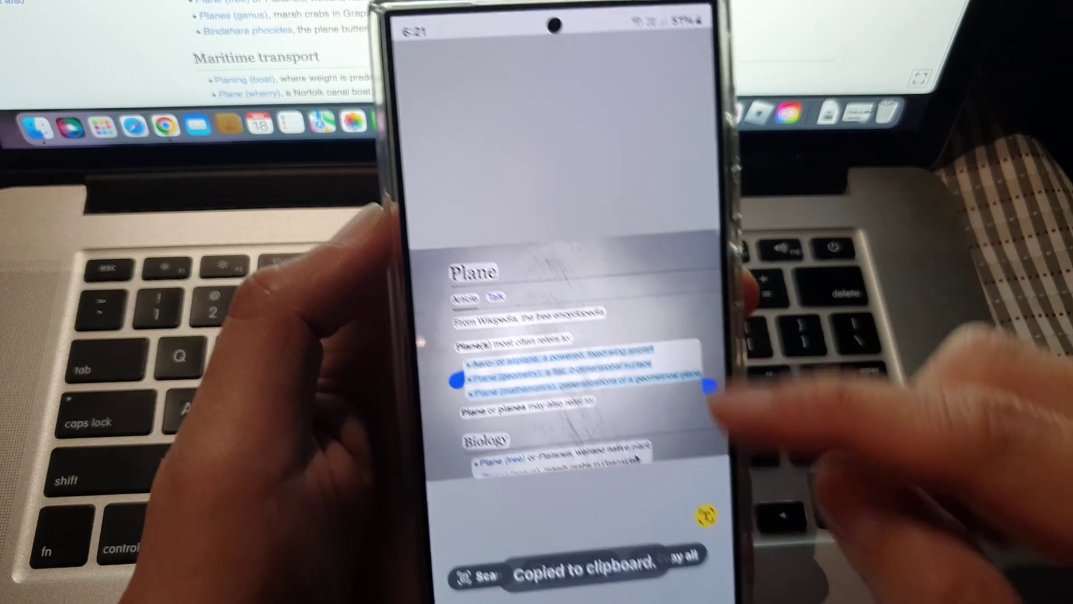
left_click(551, 588)
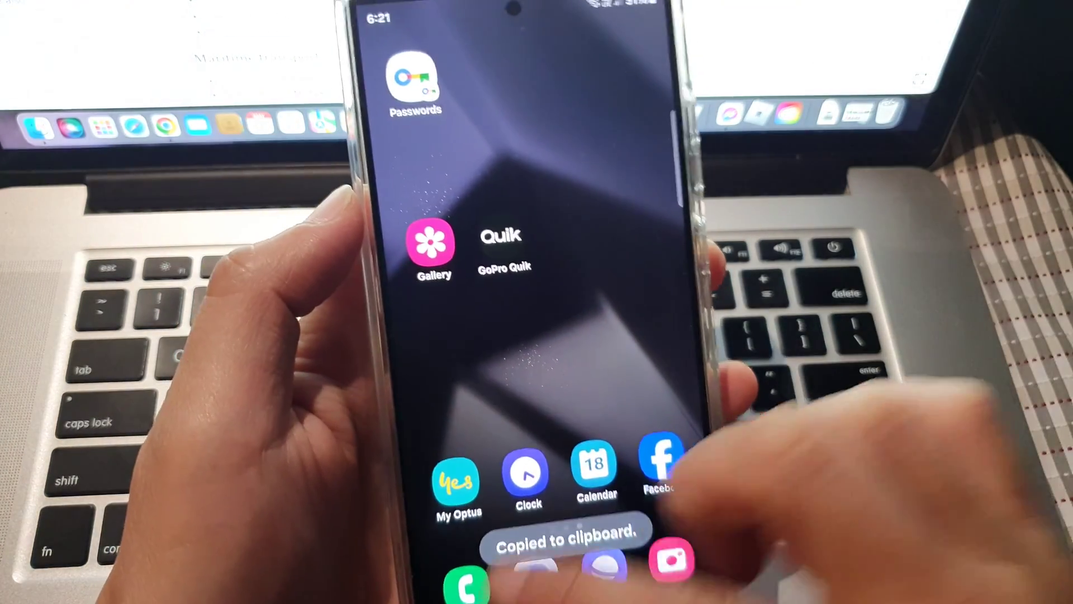
Reopen the Plane note from Recents and paste the three copied bullet lines at its end.
left_click(495, 598)
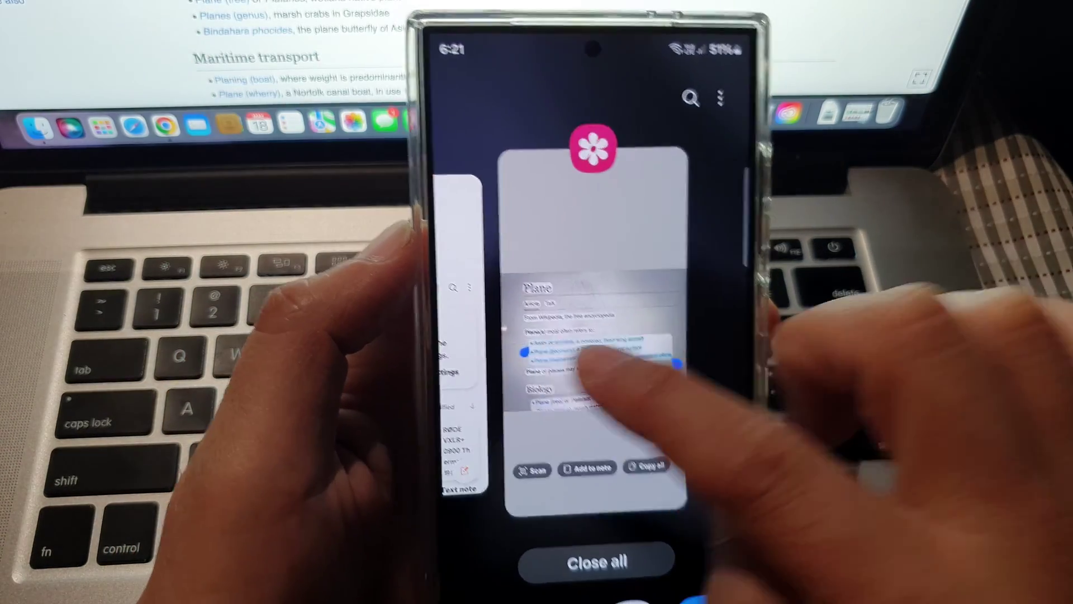
left_click_drag(587, 361, 721, 361)
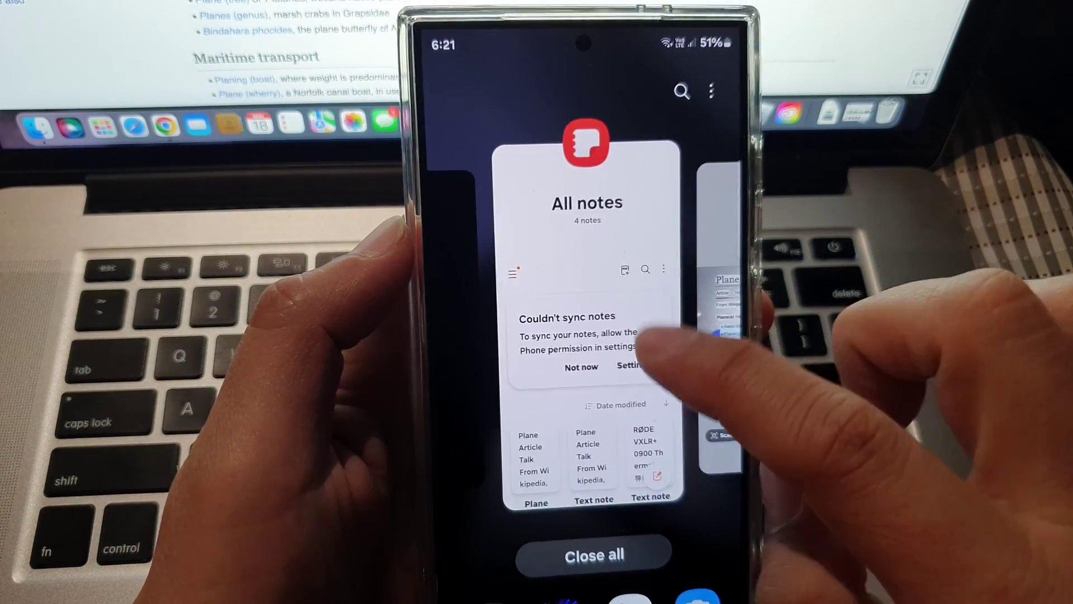
left_click(604, 336)
left_click(487, 504)
left_click(637, 332)
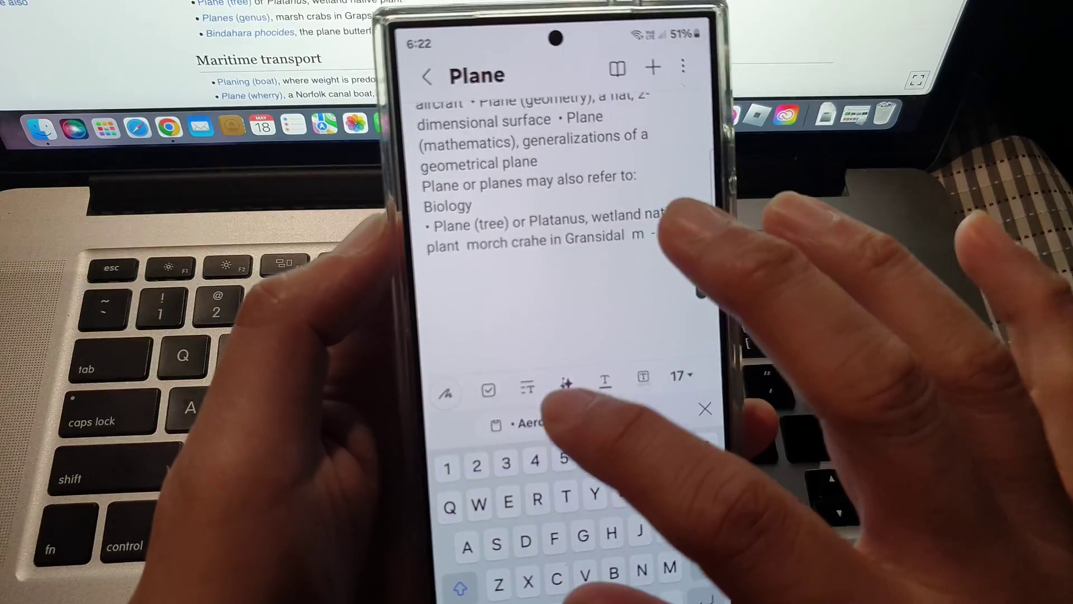
left_click(537, 391)
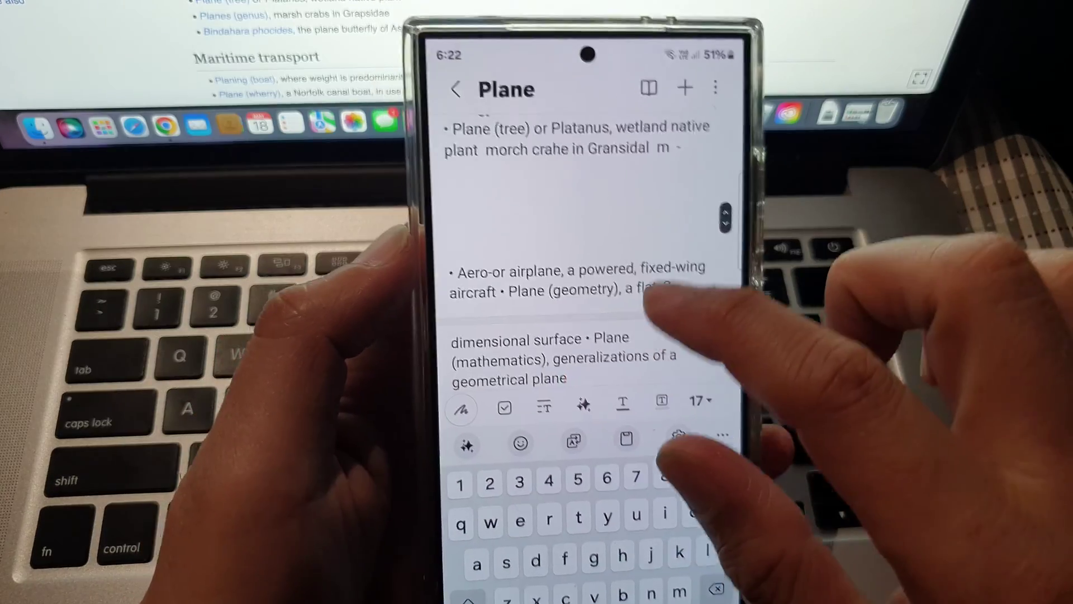
scroll(562, 251, "down", 2)
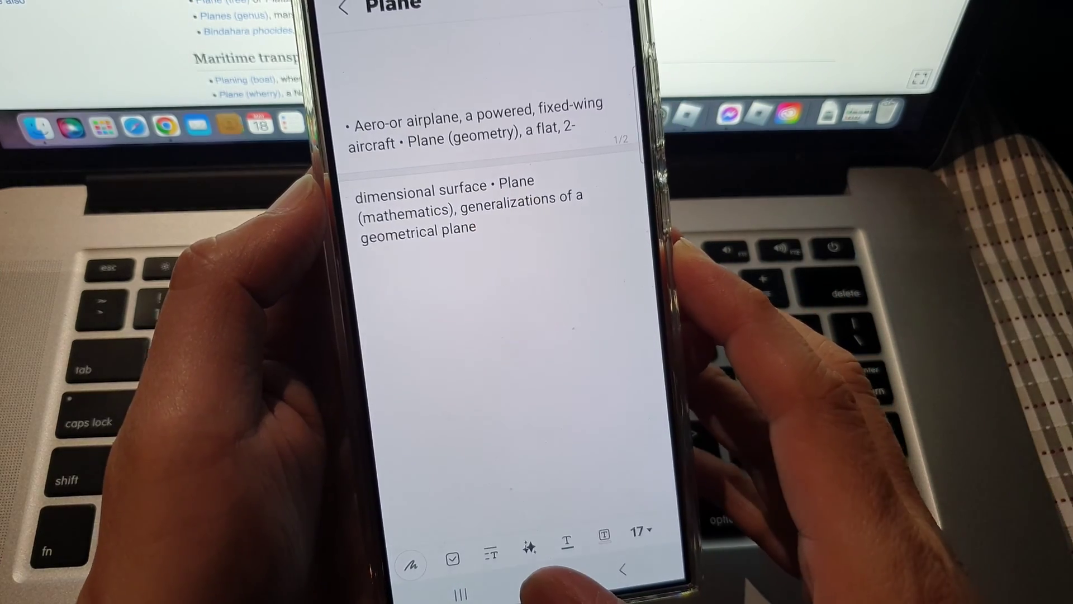
left_click(542, 591)
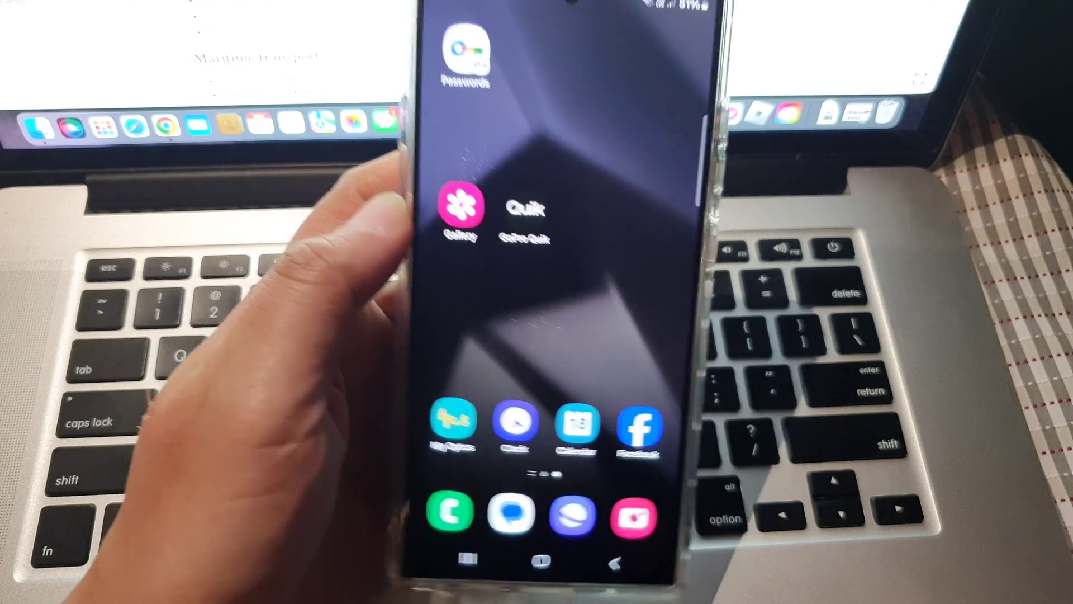